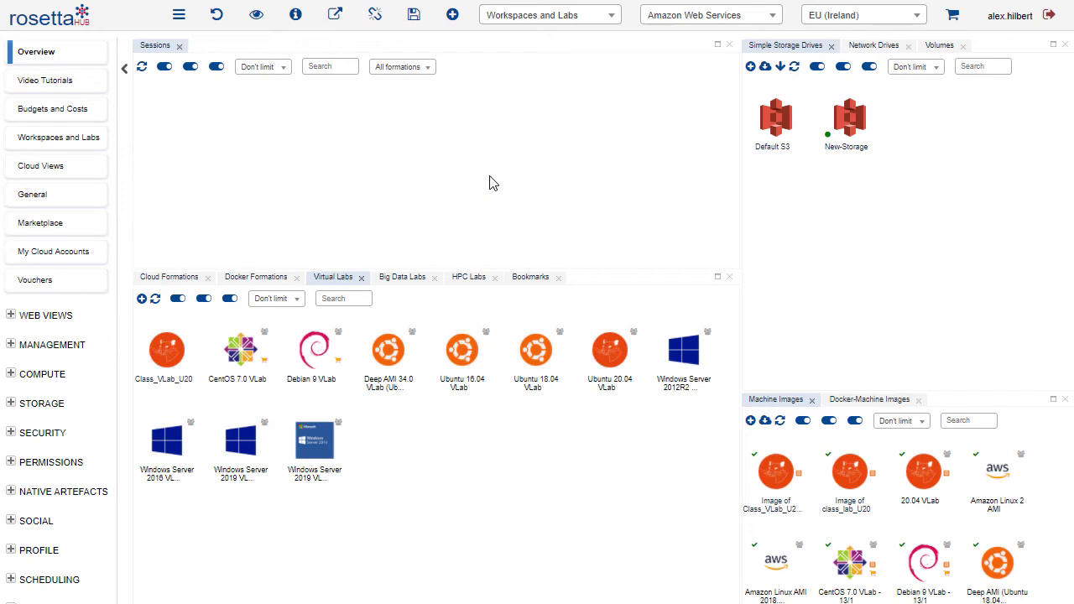
# Show the Overview with the Workspaces and Labs perspective, Amazon Web Services as cloud and EU (Ireland) as region
pyautogui.click(55, 57)
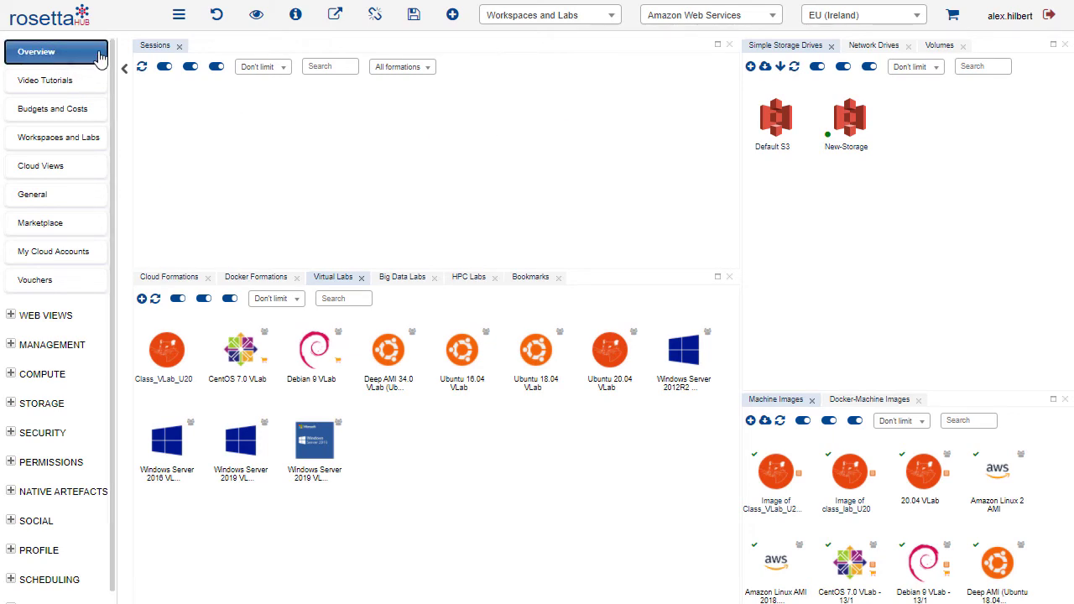
pyautogui.click(559, 19)
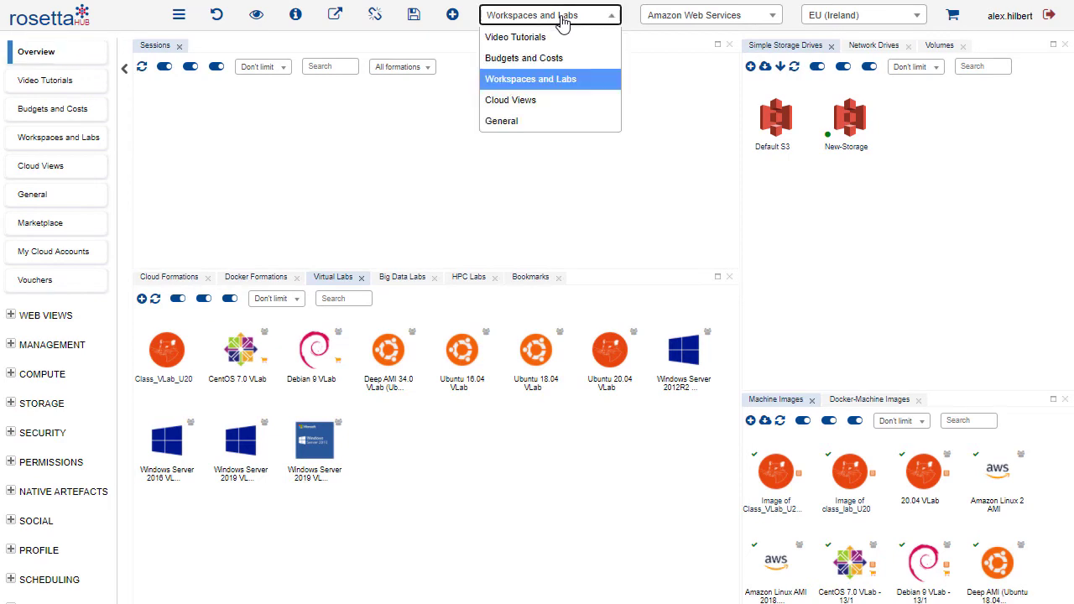
pyautogui.click(559, 79)
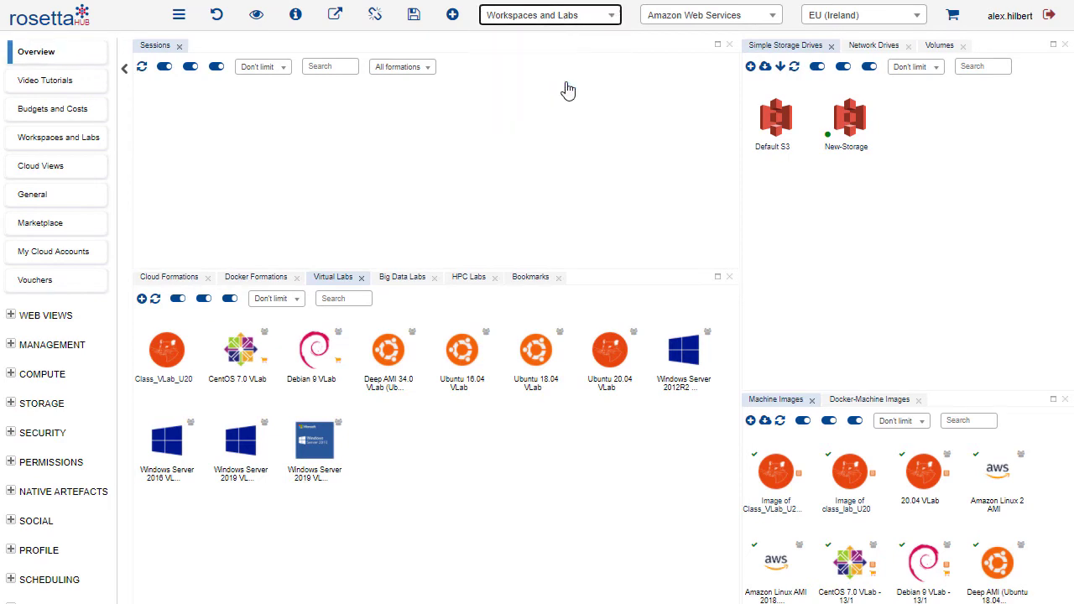
pyautogui.click(694, 25)
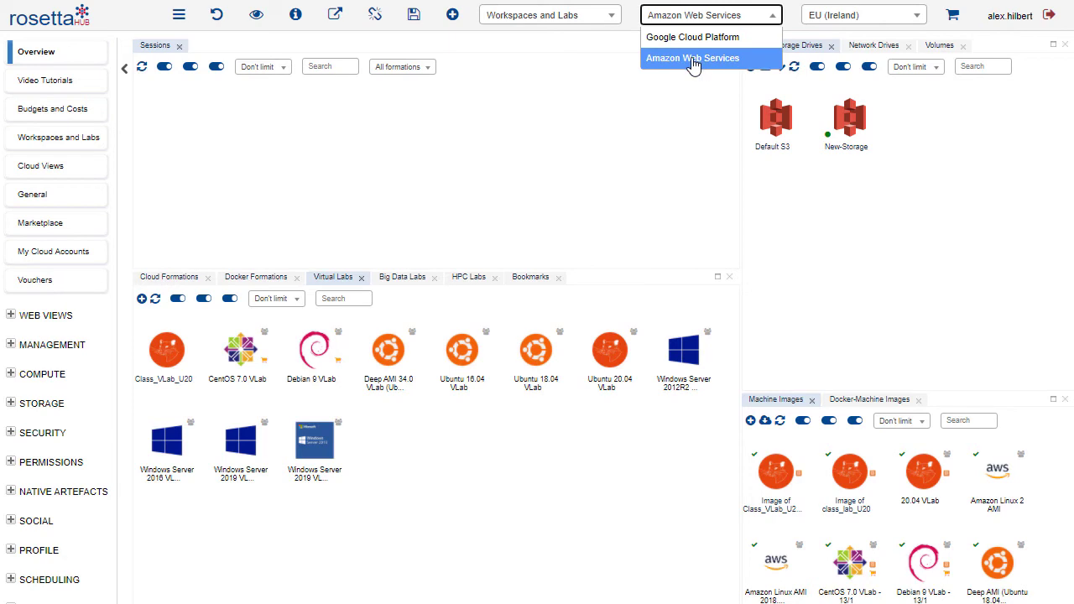
pyautogui.click(693, 59)
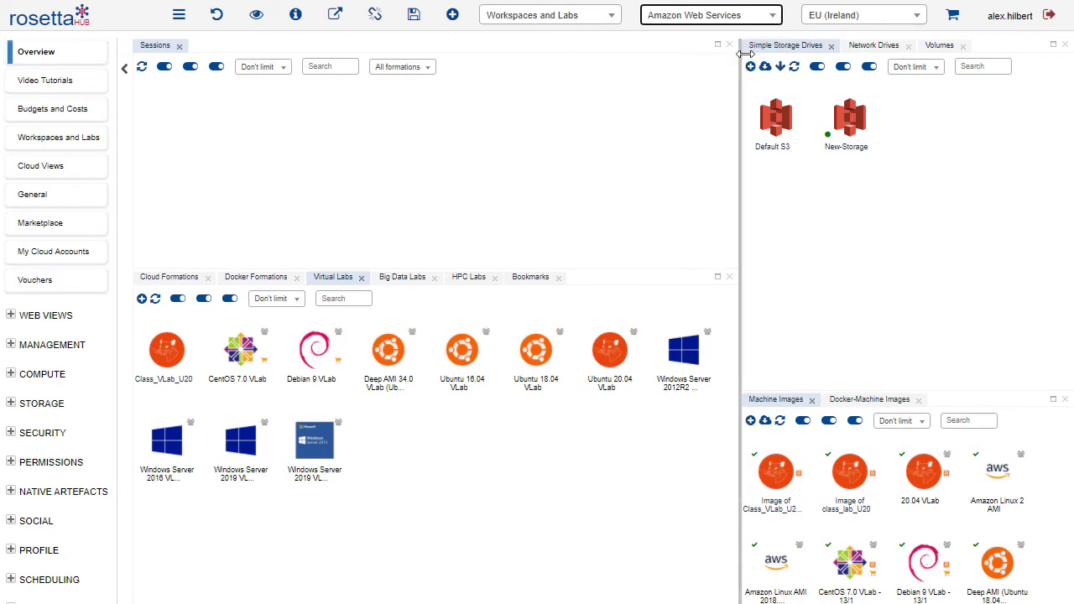
pyautogui.click(863, 20)
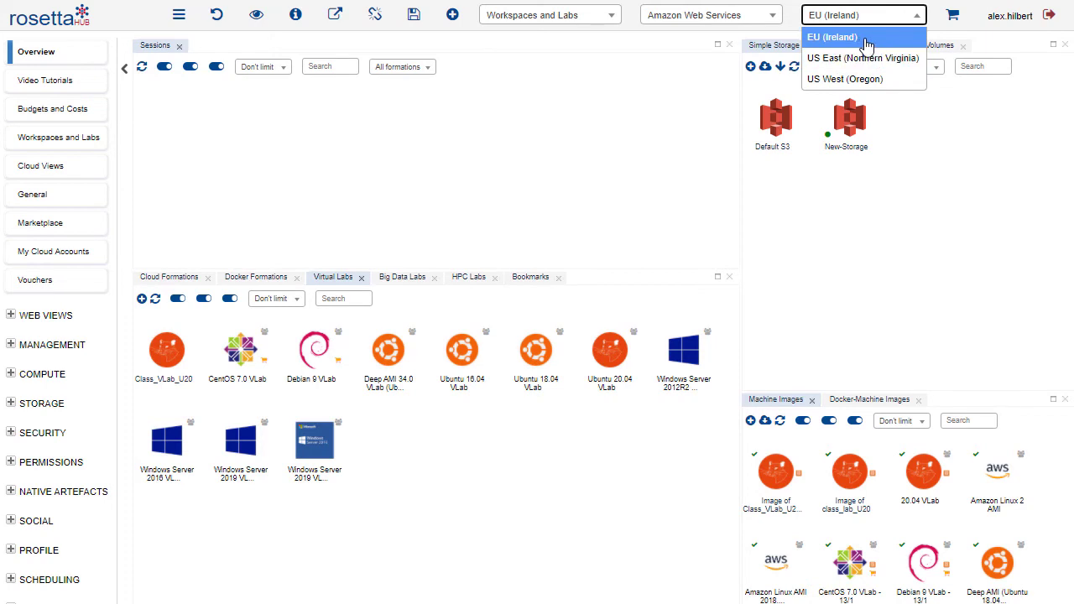
pyautogui.click(867, 42)
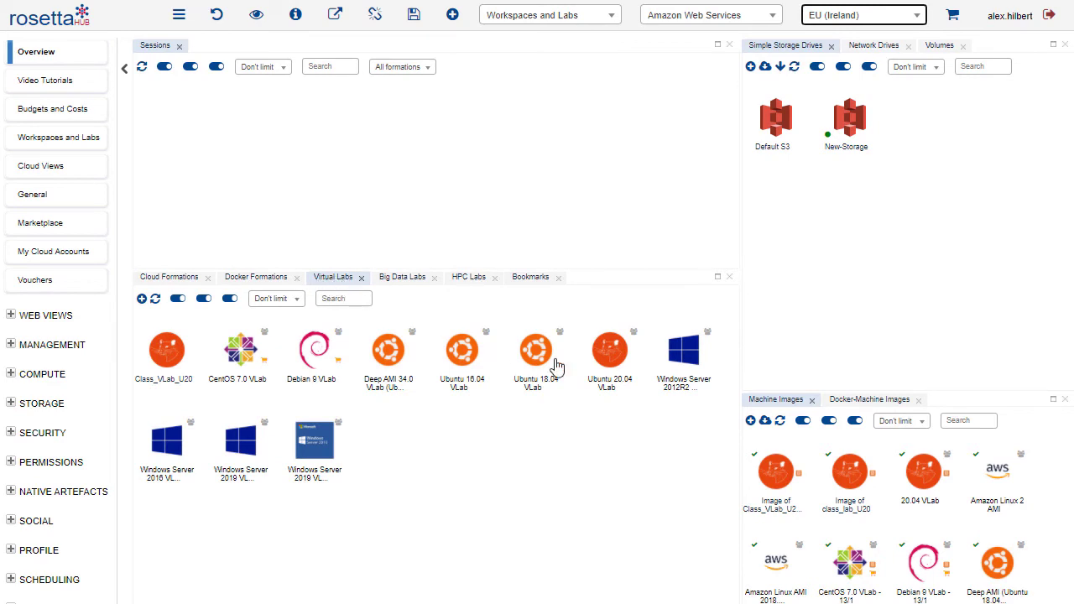
# Clone the Ubuntu 20.04 VLab virtual lab formation under the new label "ULab"
pyautogui.rightClick(619, 360)
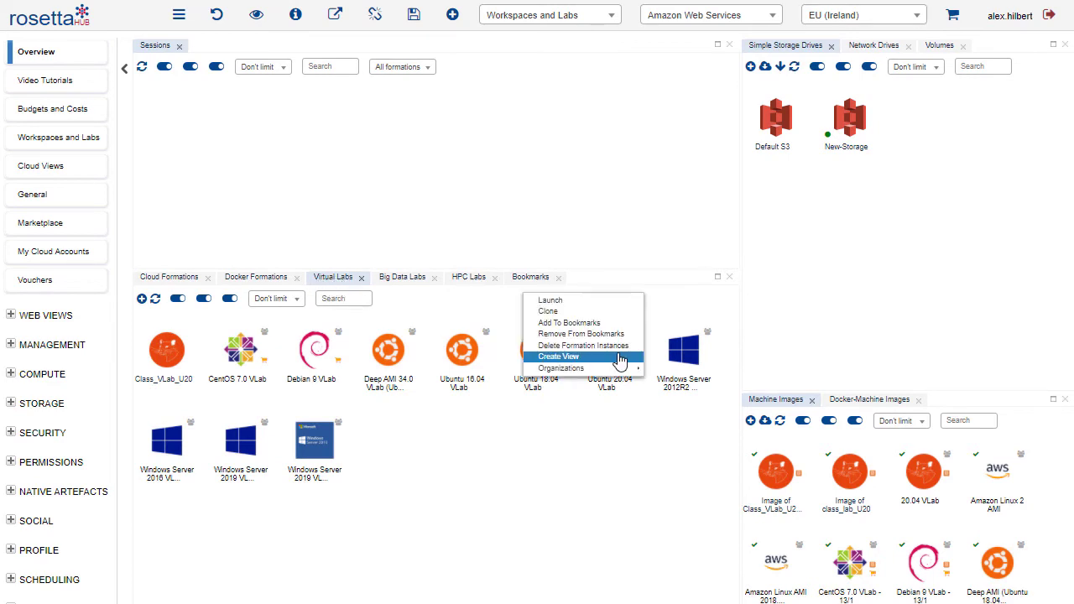
pyautogui.click(549, 312)
pyautogui.click(324, 256)
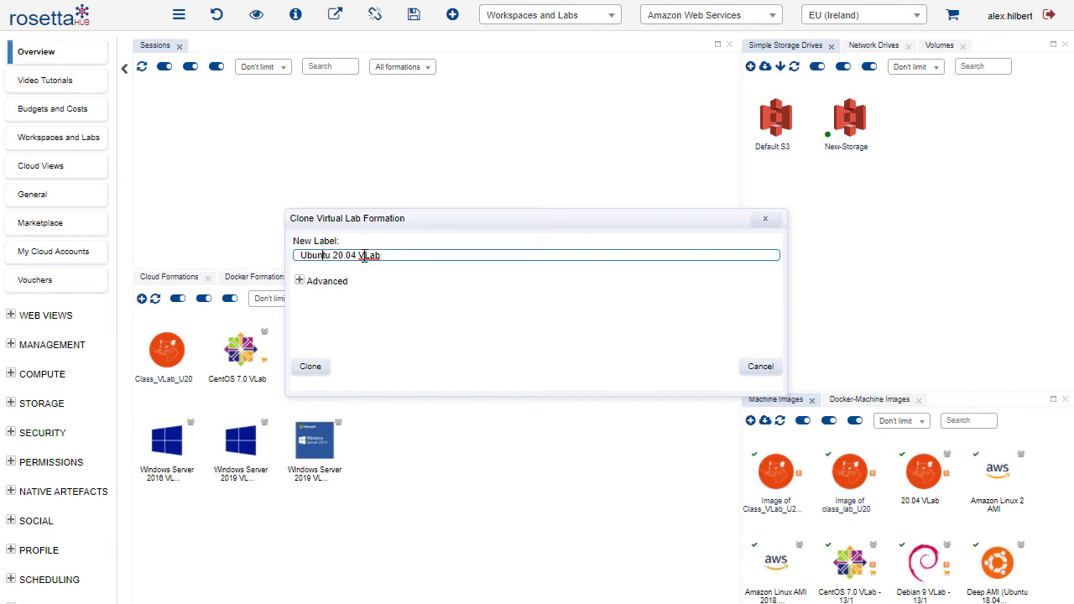
pyautogui.moveTo(363, 256); pyautogui.dragTo(306, 256)
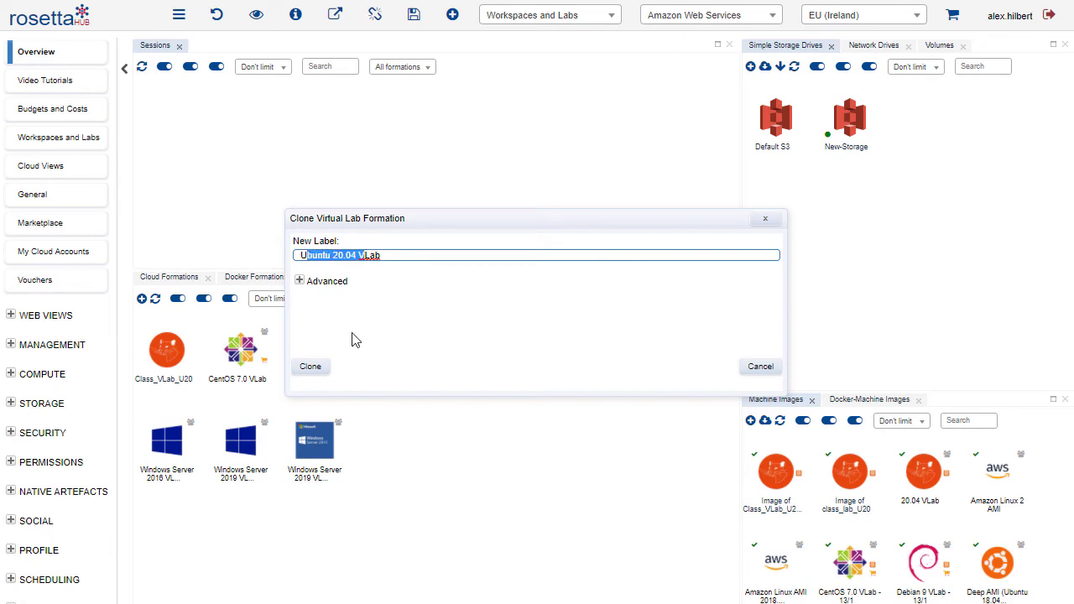
pyautogui.press('BackSpace')
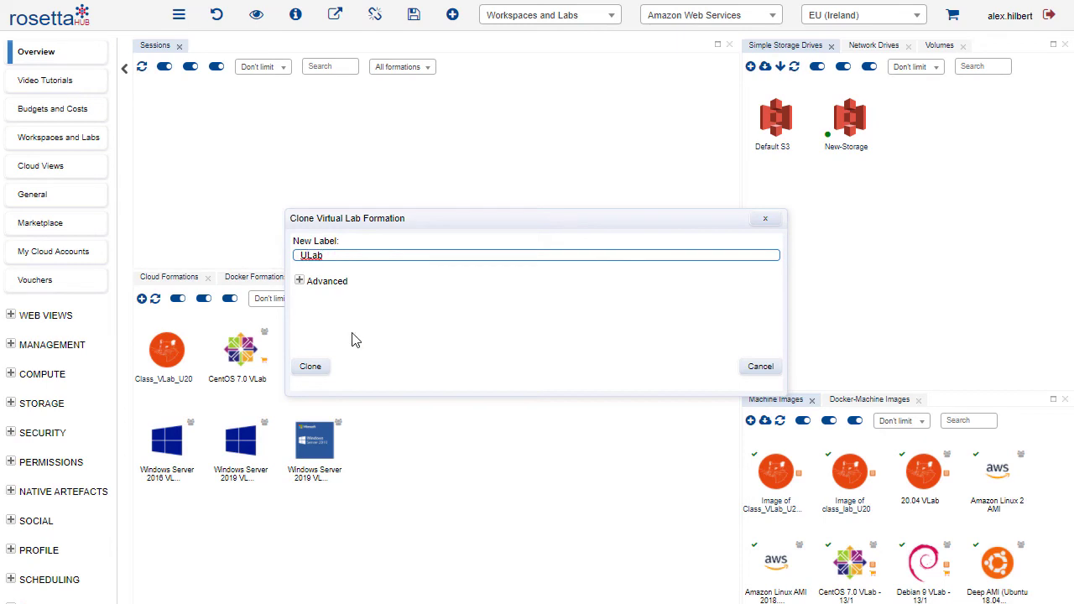
pyautogui.press('Return')
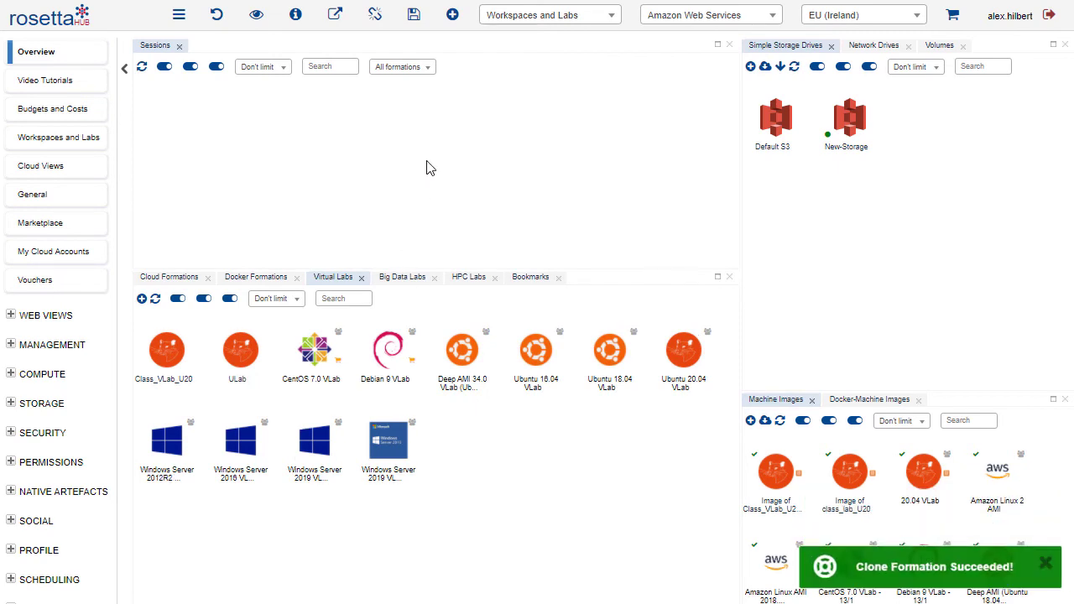
# Update the ULab formation with a proxy machine capacity of m4.xlarge (4 vCPU, 16GB memory)
pyautogui.click(239, 356)
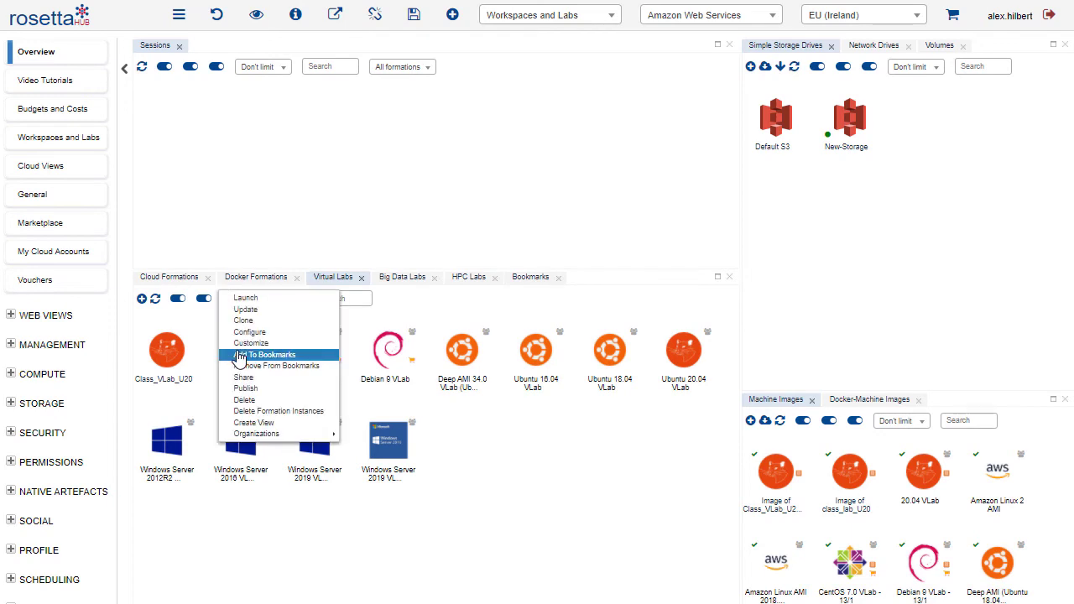
pyautogui.click(298, 313)
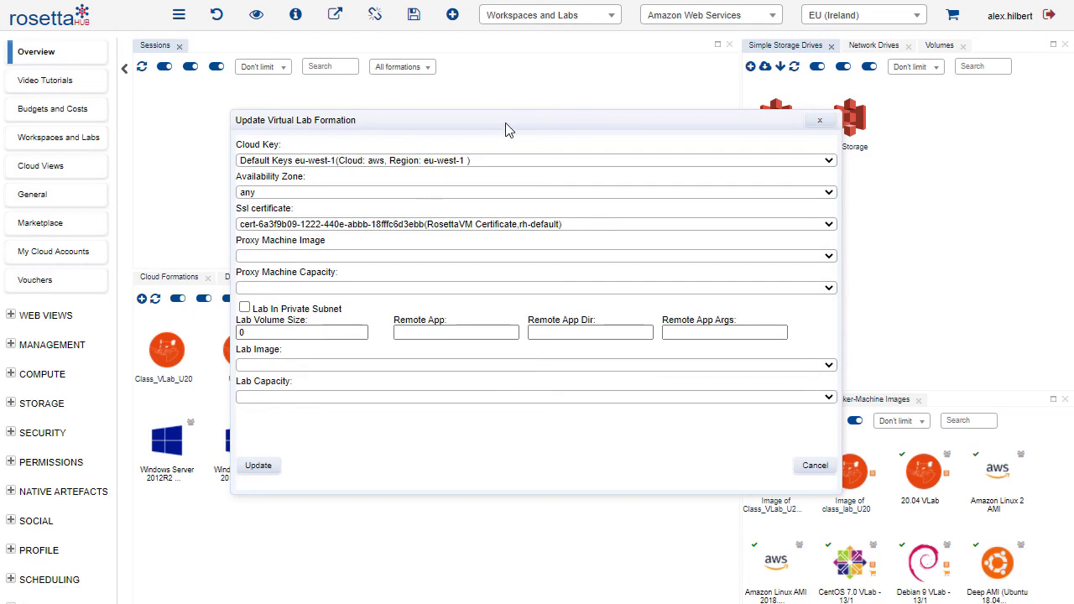
pyautogui.moveTo(506, 128); pyautogui.dragTo(501, 118)
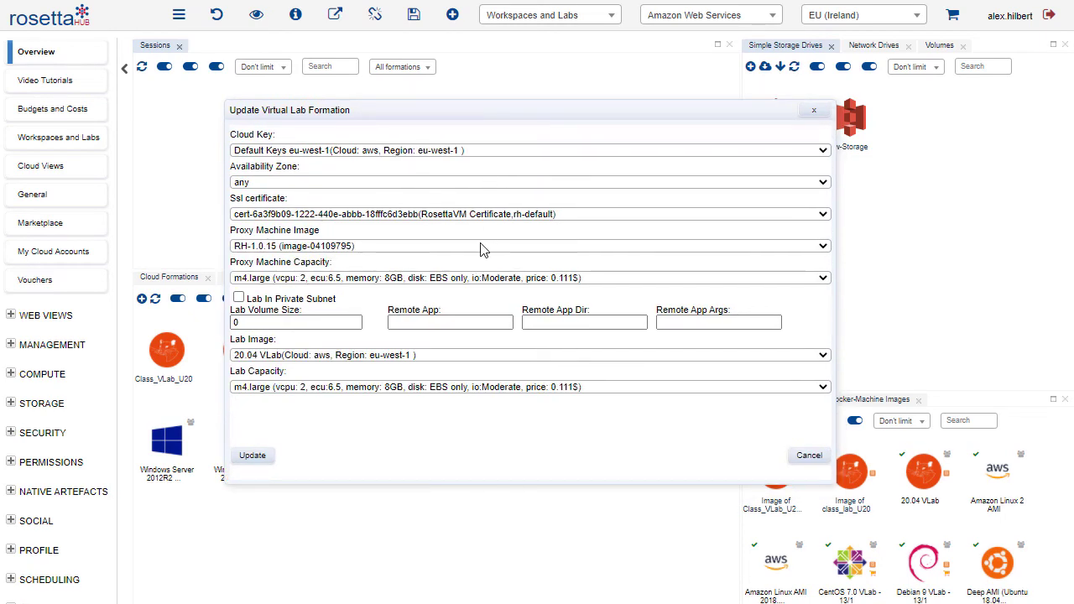
pyautogui.click(485, 279)
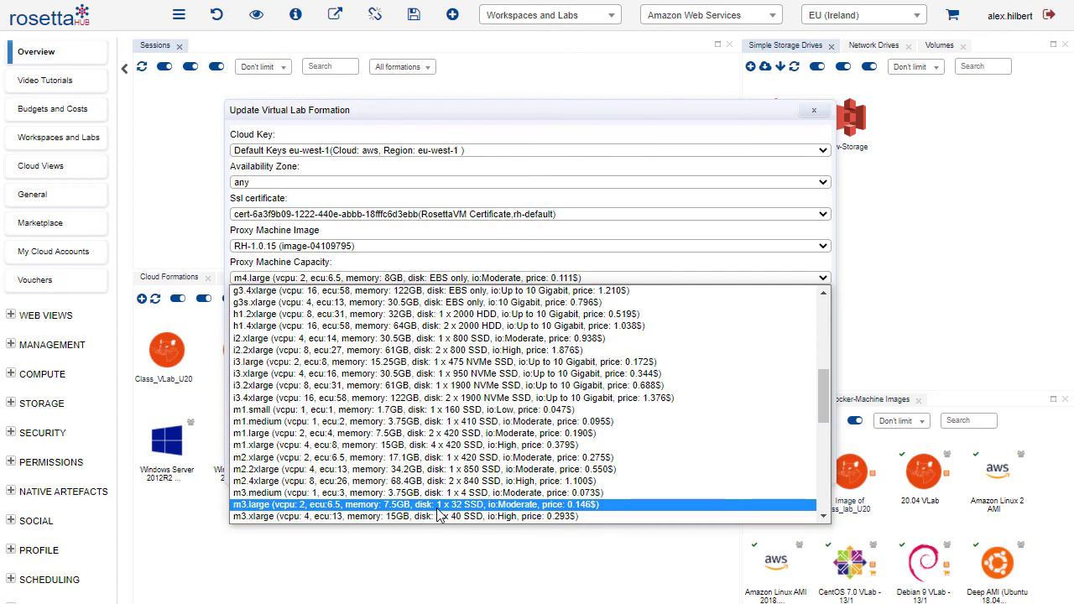
pyautogui.scroll(-5, 436, 514)
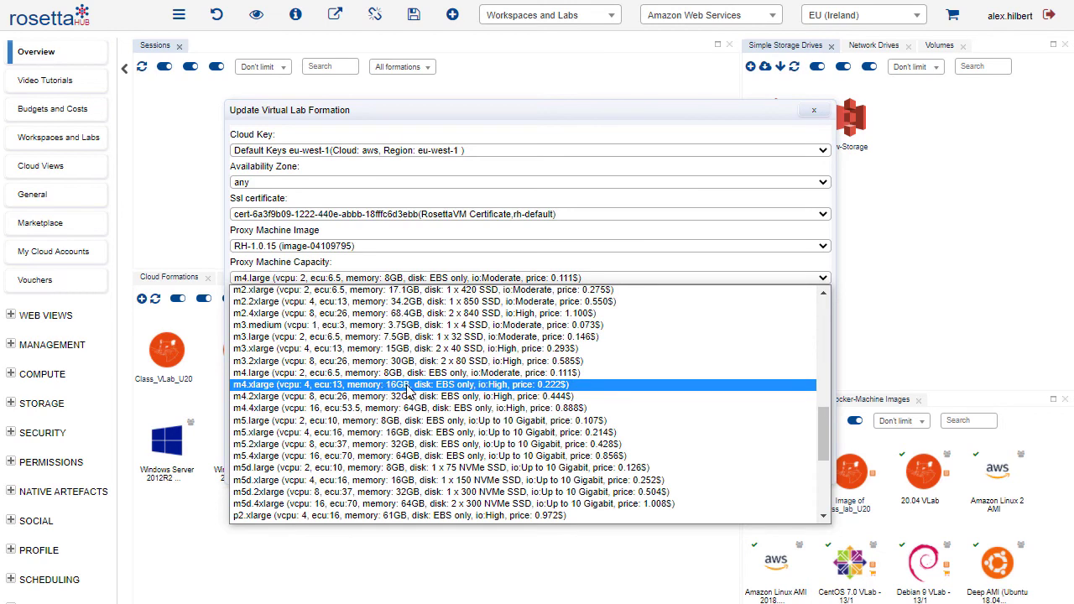
pyautogui.click(409, 386)
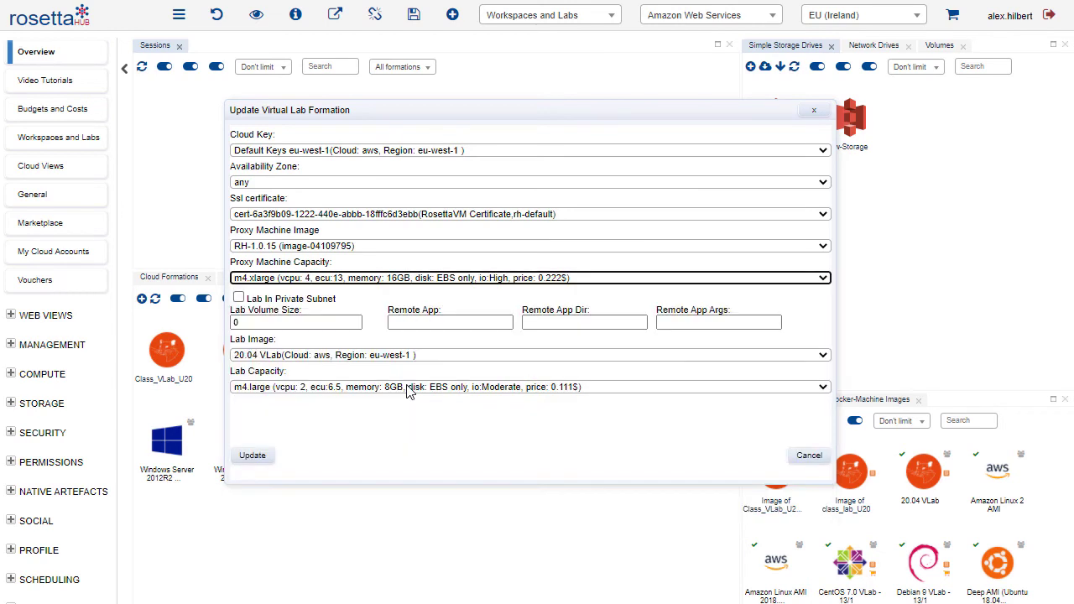
pyautogui.click(255, 459)
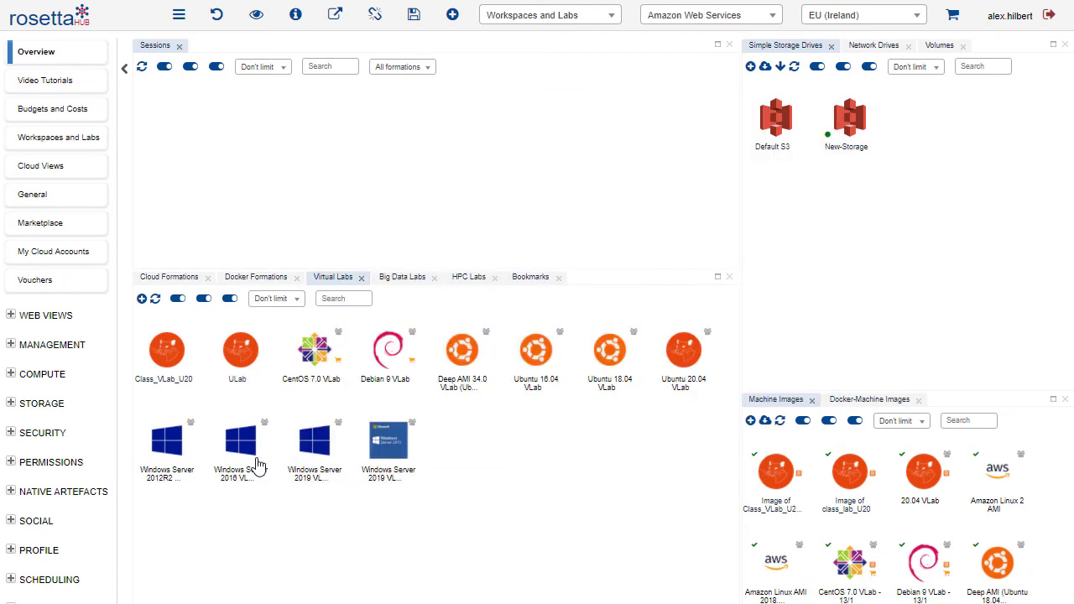
# Launch the ULab formation with the instance label "ULab" and wait for its session
pyautogui.doubleClick(240, 355)
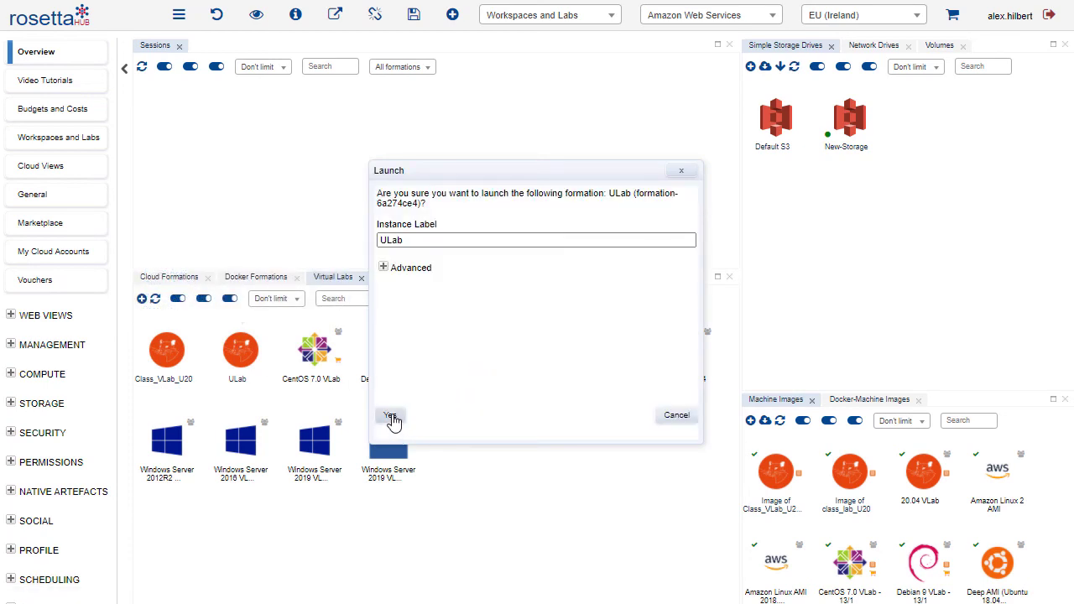
pyautogui.click(391, 418)
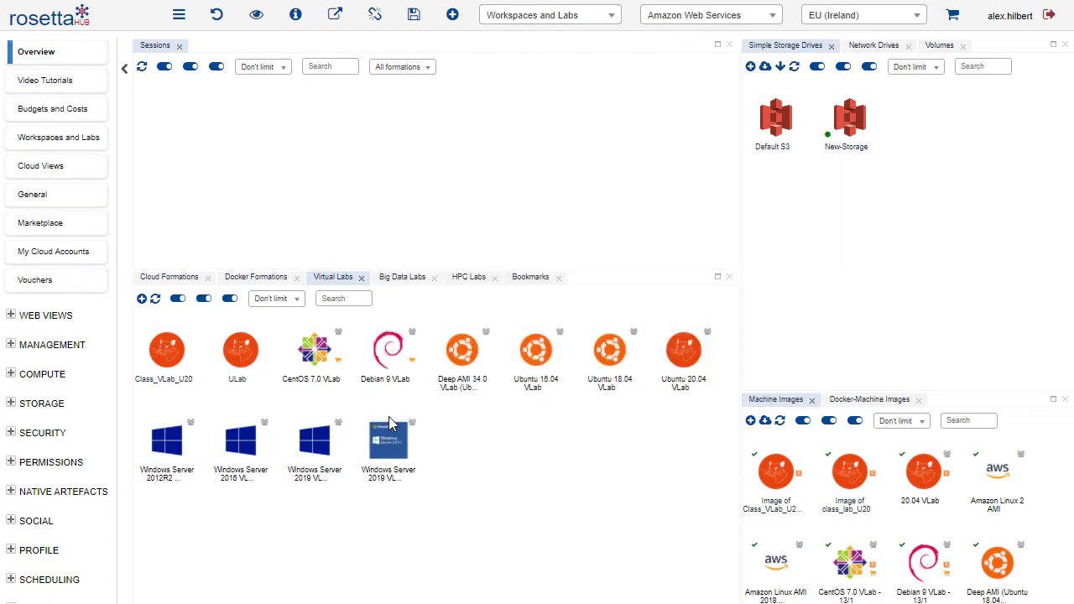
pyautogui.moveTo(389, 424)
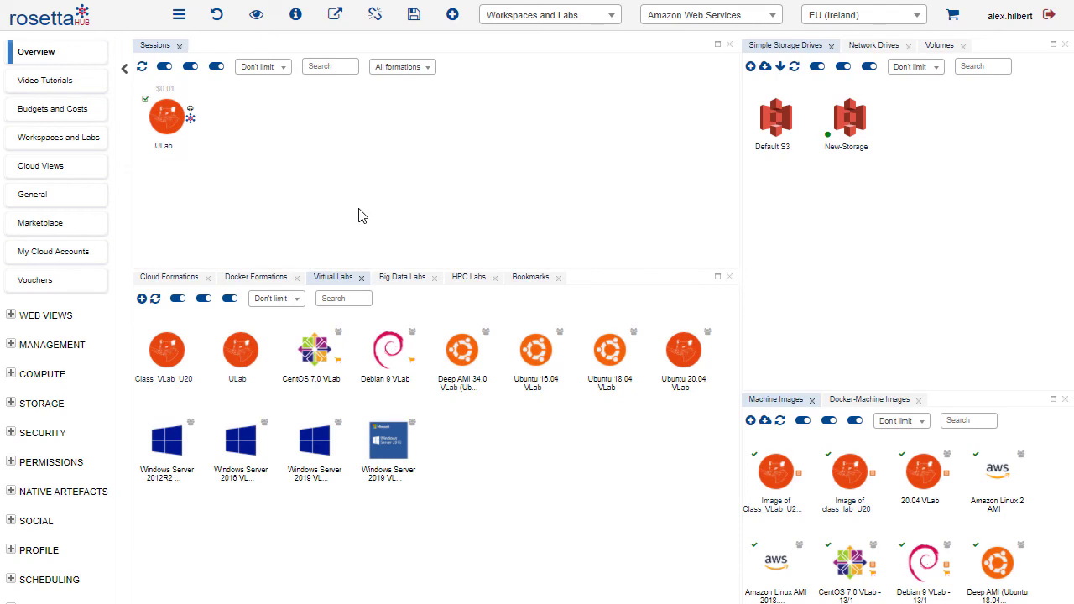
# Connect to the ULab session's noVNC desktop and check which Internet applications it offers
pyautogui.click(160, 126)
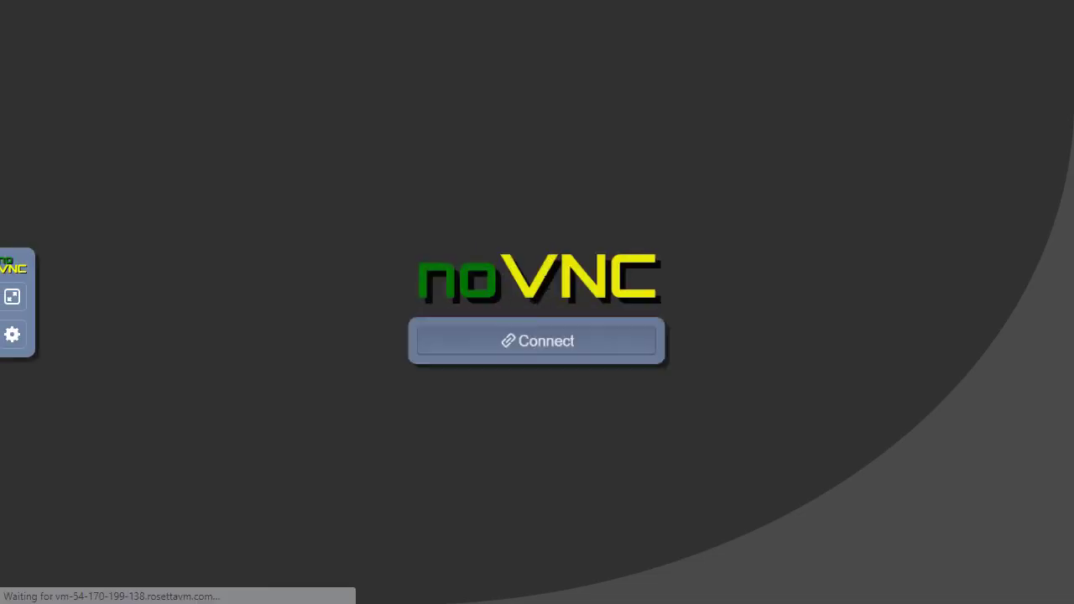
pyautogui.click(563, 356)
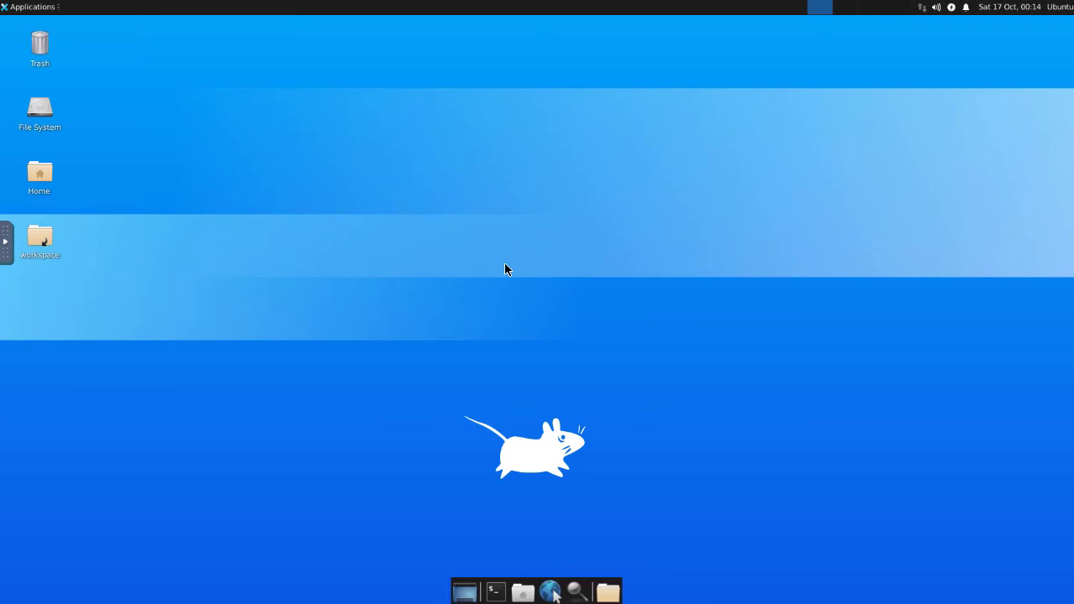
pyautogui.click(32, 7)
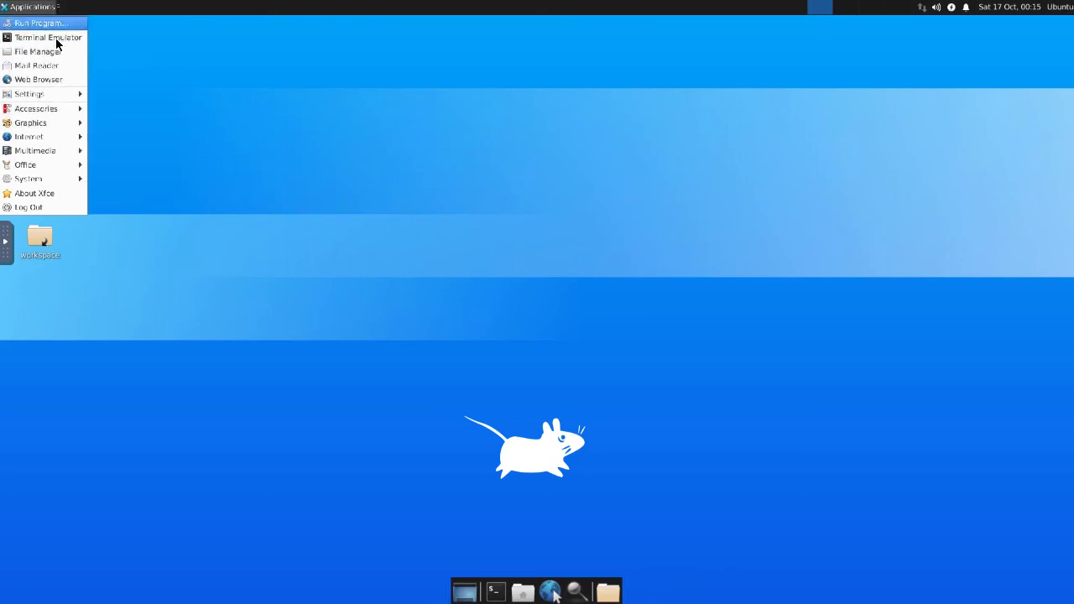
pyautogui.moveTo(38, 143)
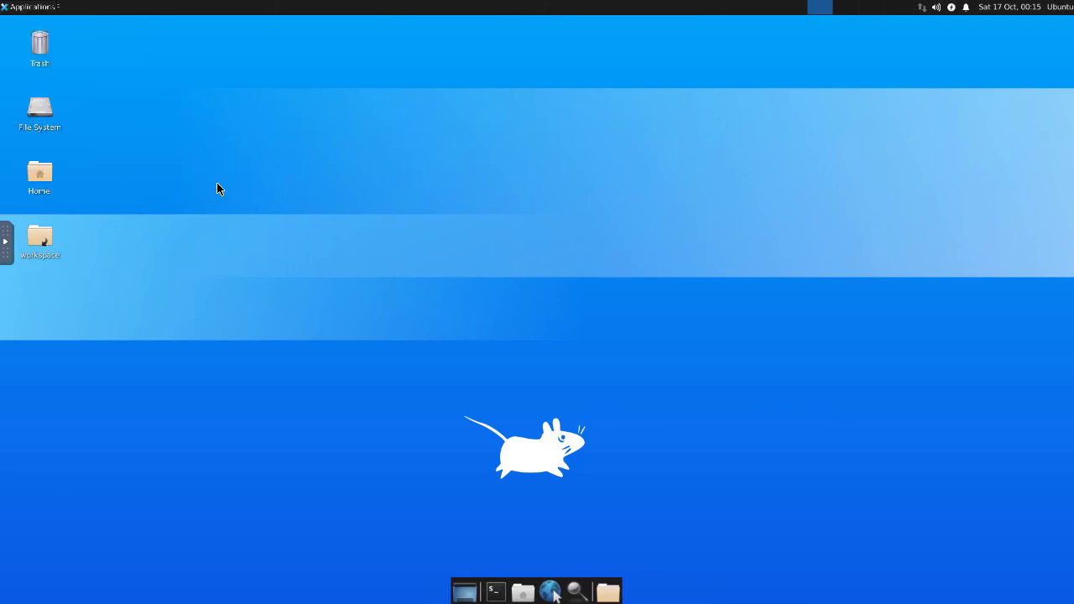
# Install Firefox on the lab machine from a terminal with "sudo apt install firefox", accepting the installation
pyautogui.click(496, 592)
pyautogui.write('sudo apt install firefox')
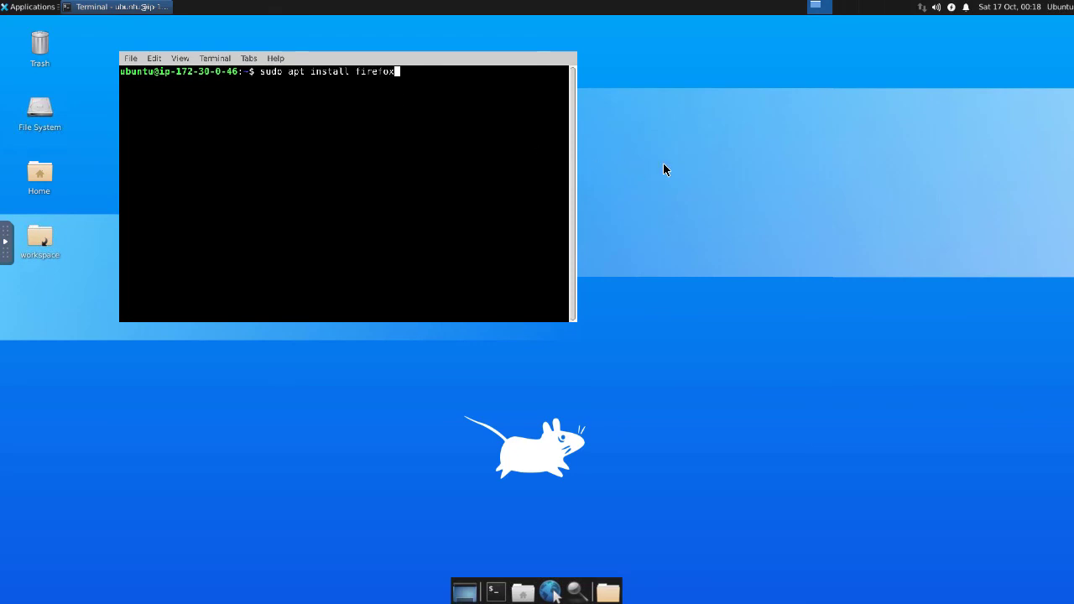
pyautogui.press('Return')
pyautogui.write('y')
pyautogui.press('Return')
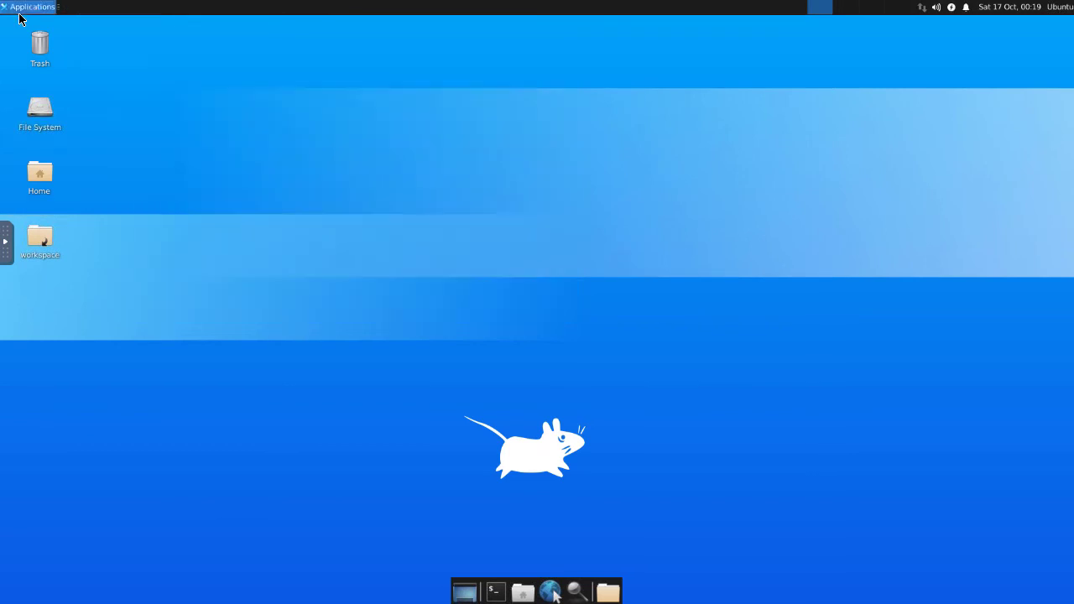
# Check the Internet applications of the lab desktop for the Firefox Web Browser
pyautogui.click(32, 7)
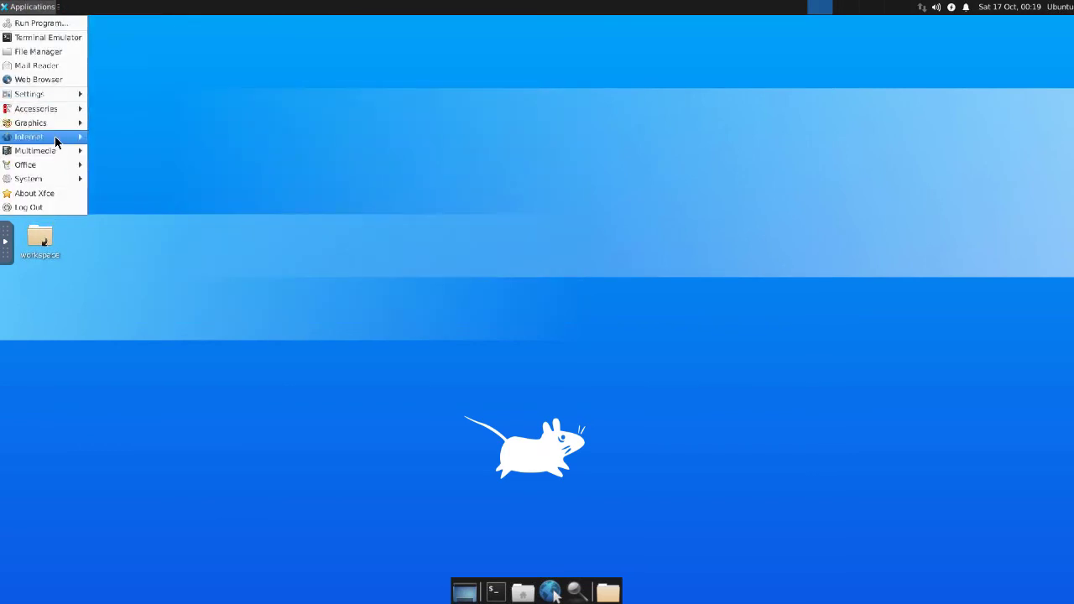
pyautogui.moveTo(54, 136)
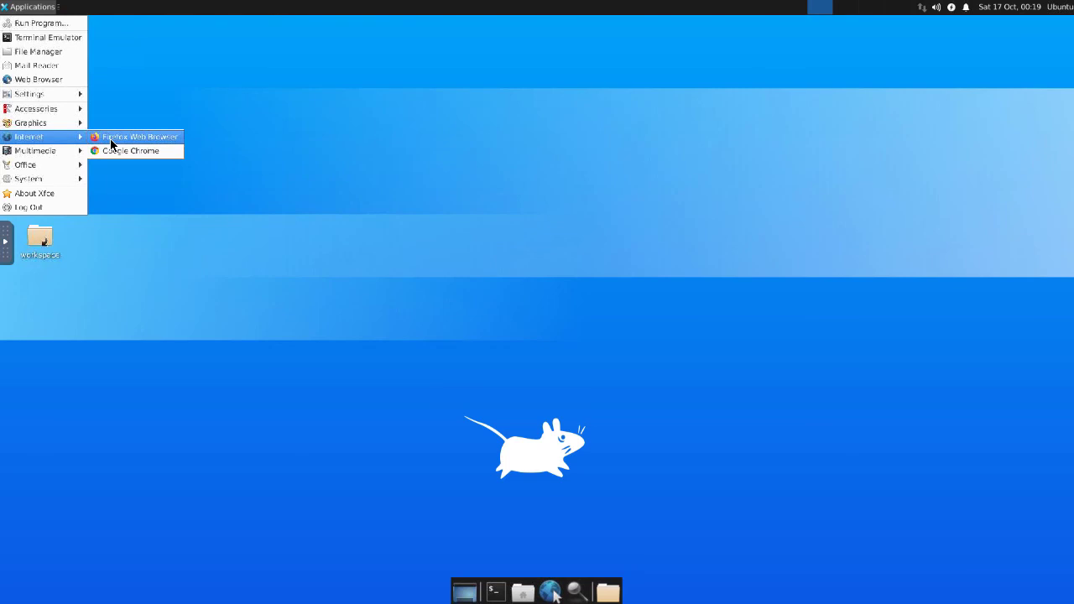
pyautogui.click(278, 143)
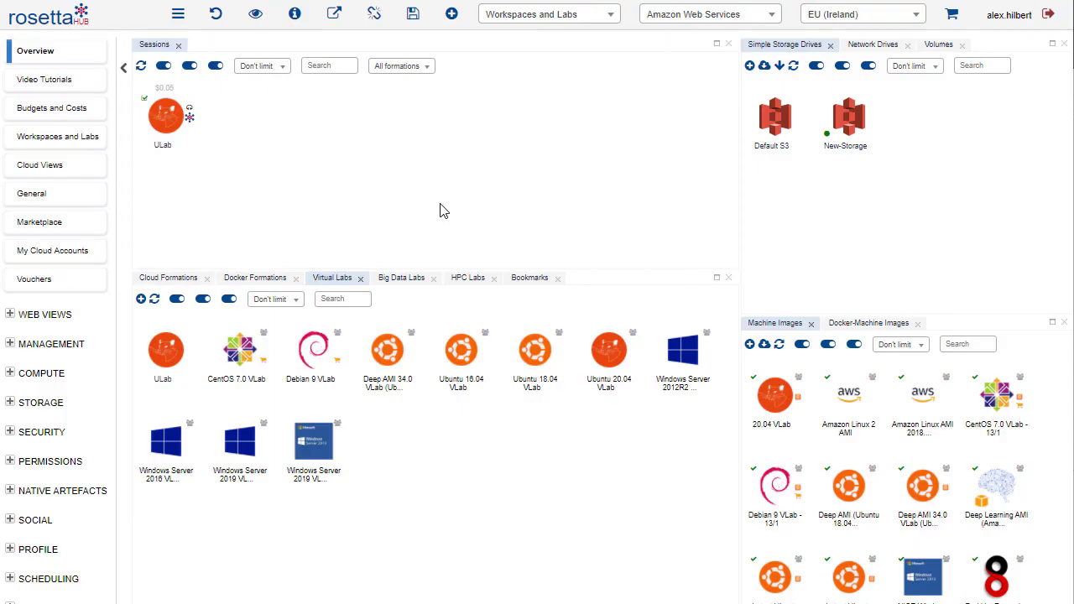
# Create a machine image of the ULab session labelled "Image of ULab", with the originator formation updated on success
pyautogui.rightClick(167, 119)
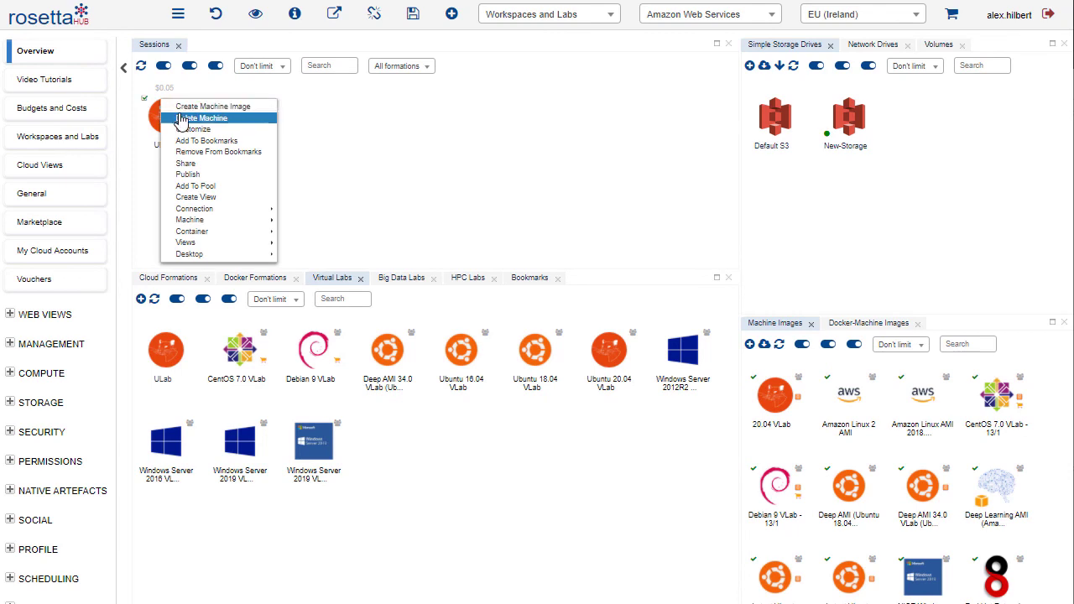
pyautogui.click(198, 107)
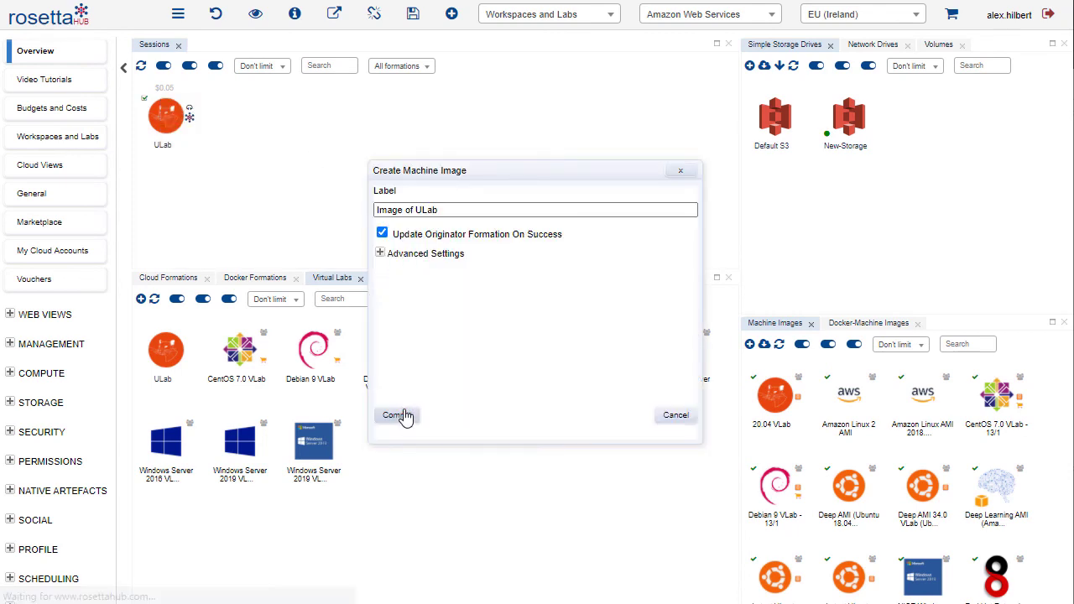
pyautogui.click(405, 416)
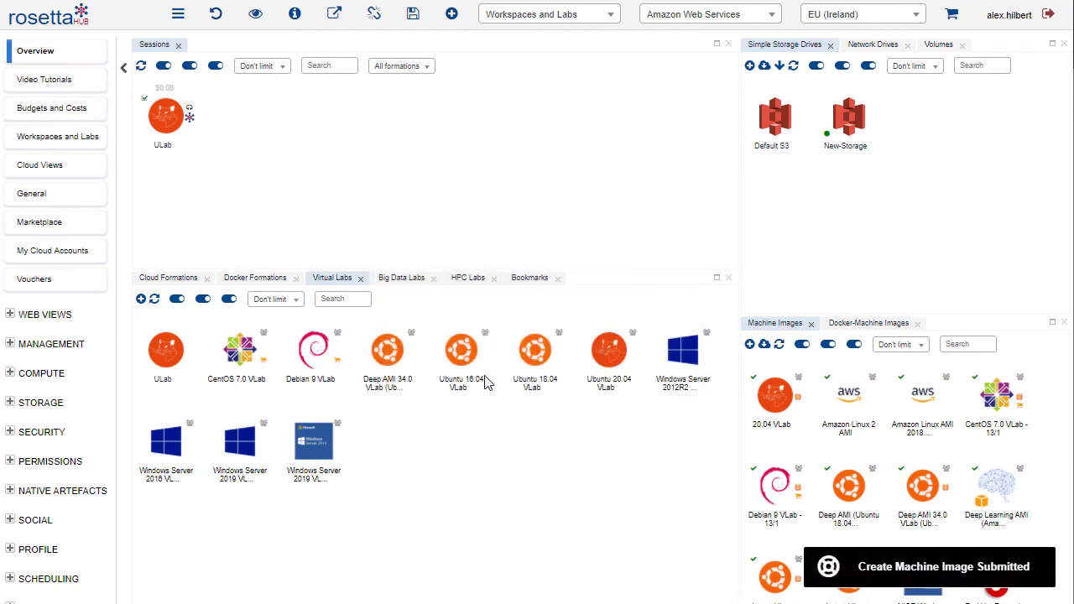
pyautogui.moveTo(487, 384)
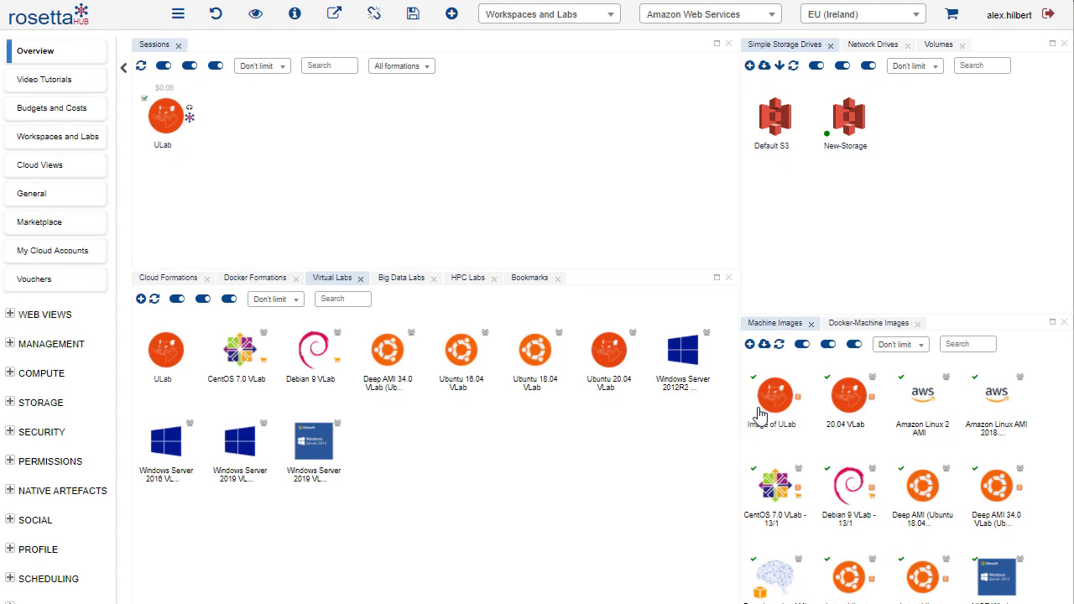
# Share the ULab virtual lab formation with another user, entering the recipient's username
pyautogui.moveTo(777, 411)
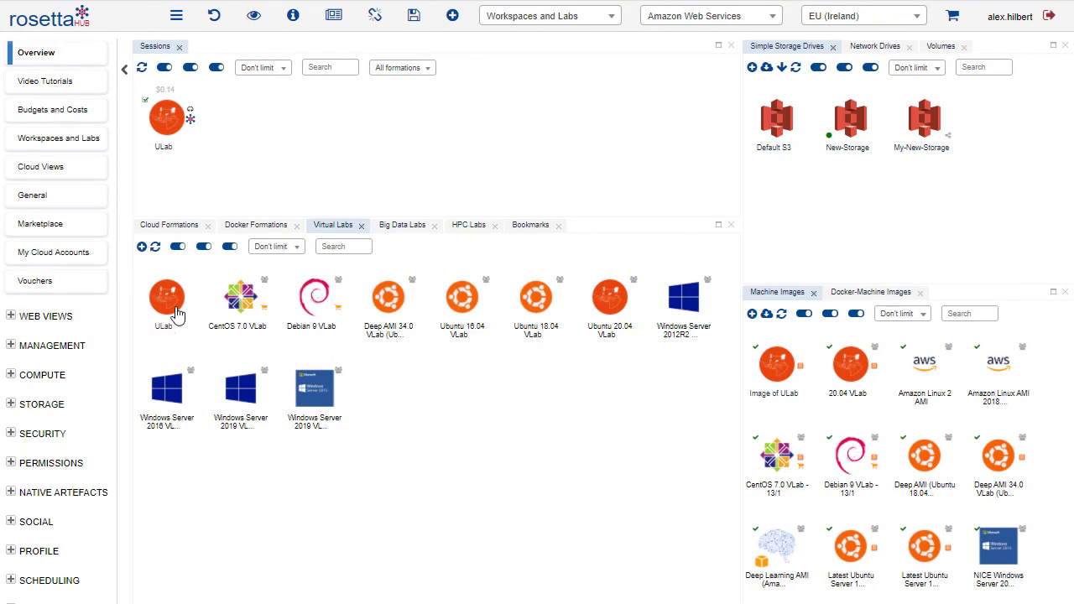
pyautogui.rightClick(174, 308)
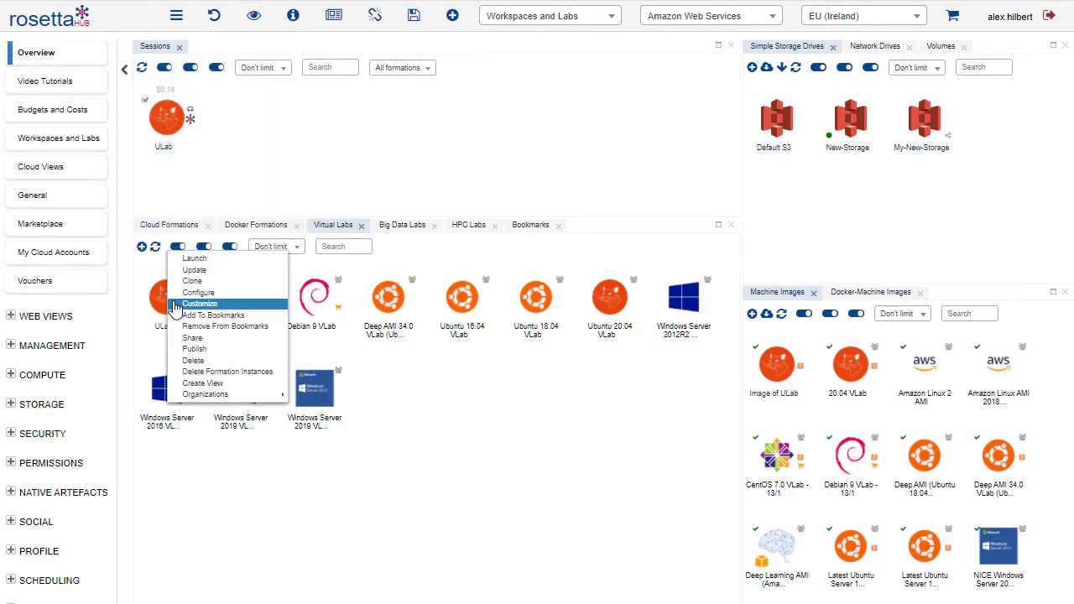
pyautogui.click(238, 339)
pyautogui.click(336, 303)
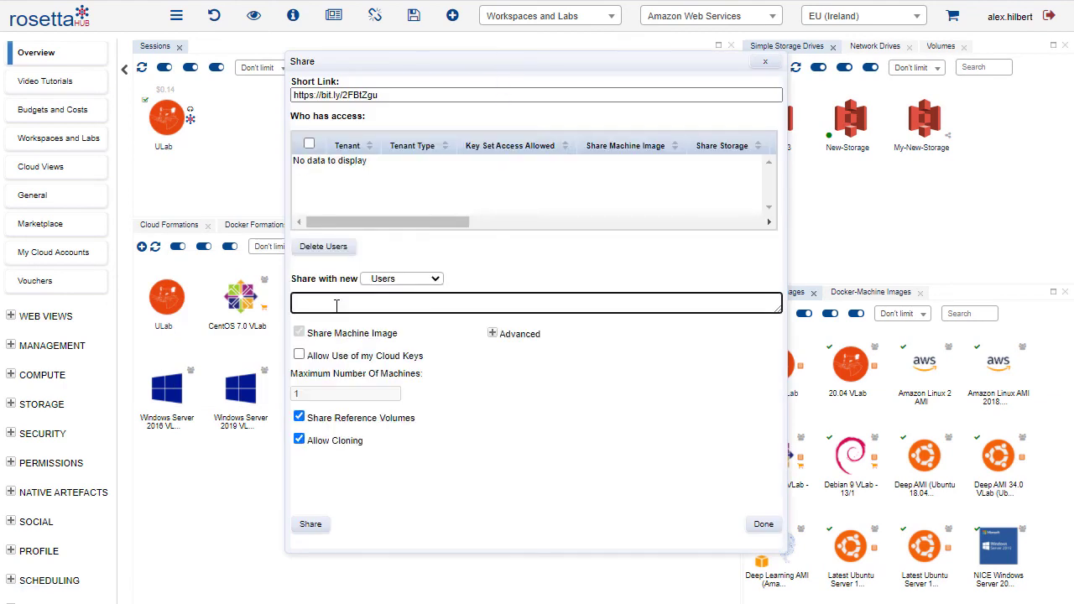
pyautogui.rightClick(336, 304)
pyautogui.click(394, 432)
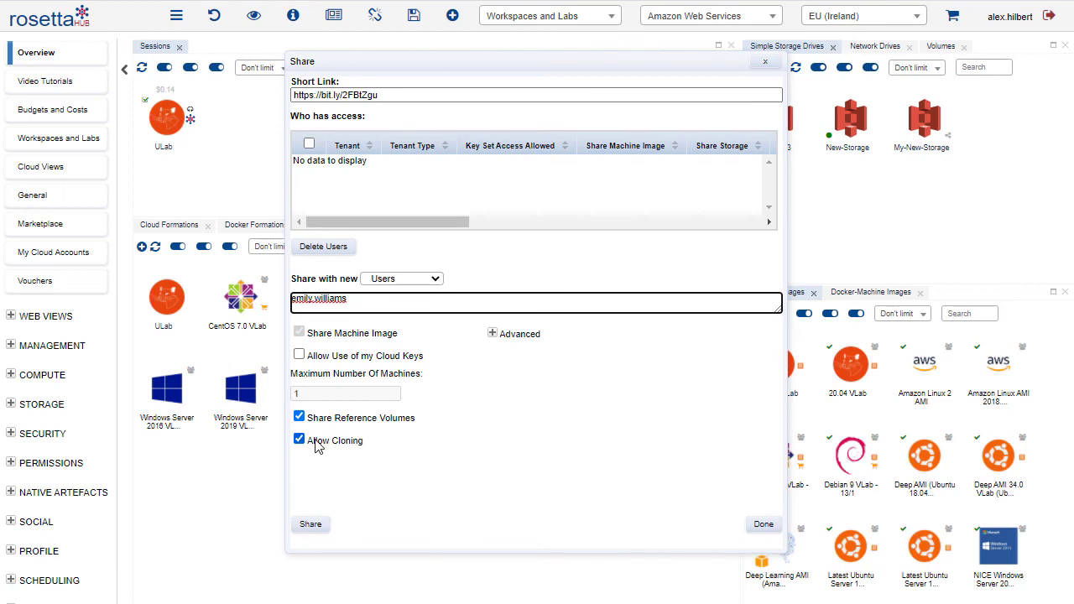
pyautogui.click(312, 526)
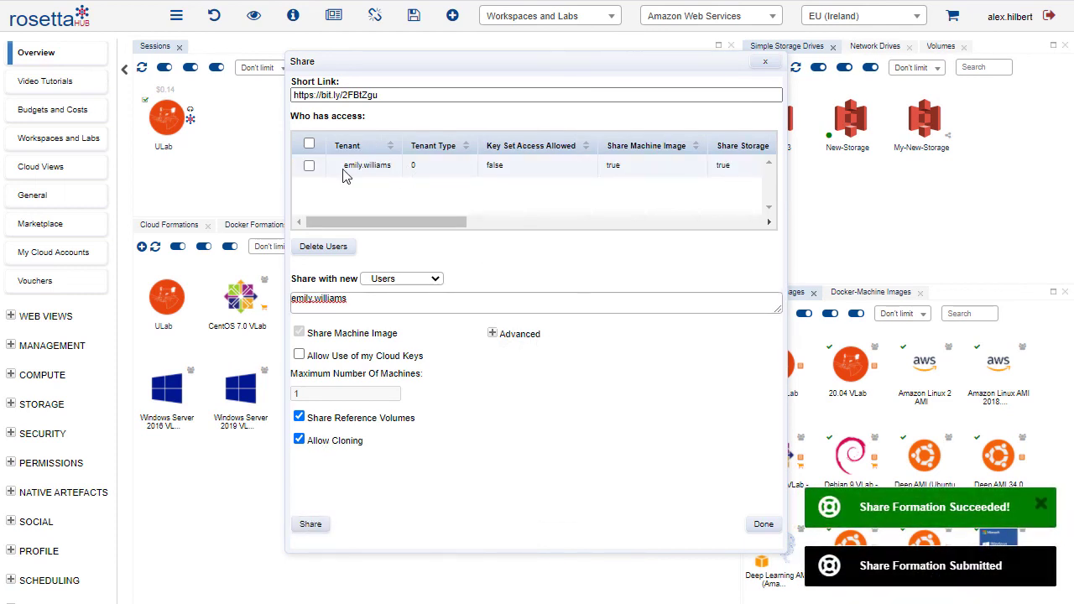
pyautogui.click(762, 526)
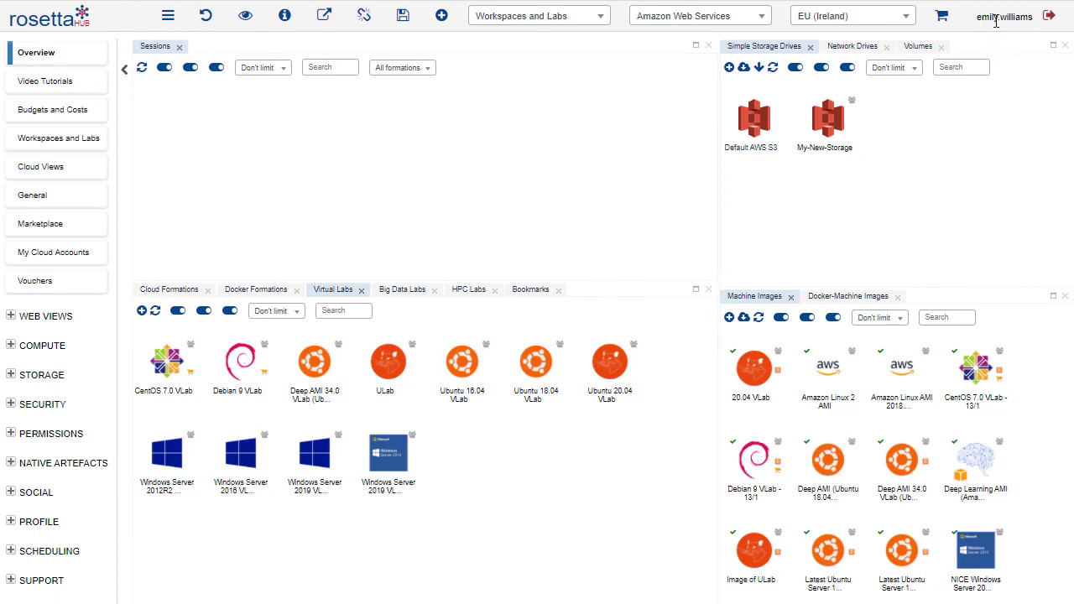
# Launch the shared ULab virtual lab from the recipient's account and connect to its session's noVNC desktop
pyautogui.doubleClick(389, 384)
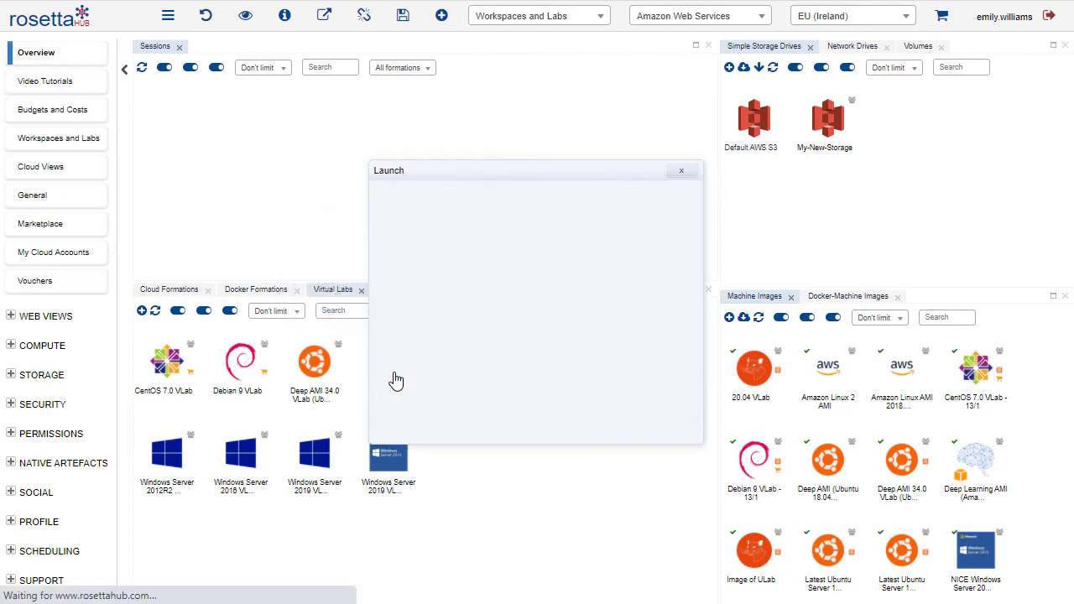
pyautogui.click(390, 414)
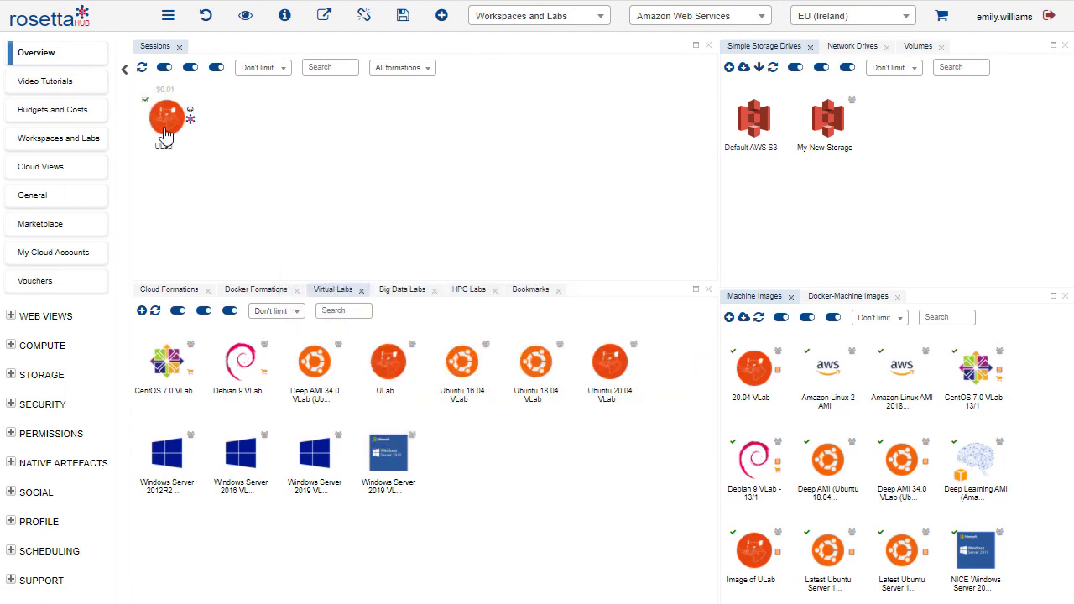
pyautogui.doubleClick(167, 121)
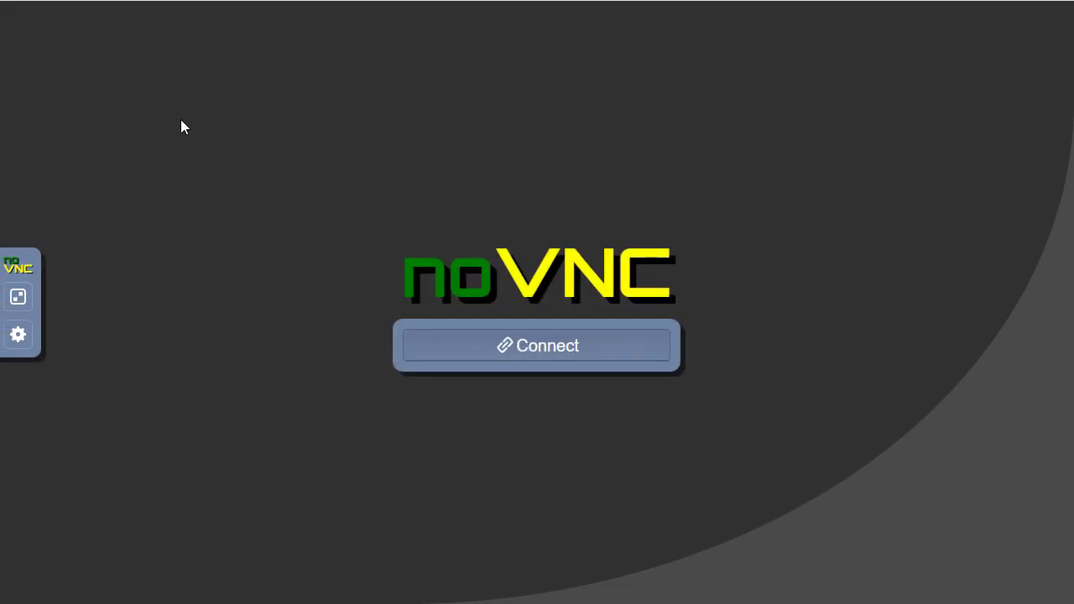
pyautogui.click(508, 353)
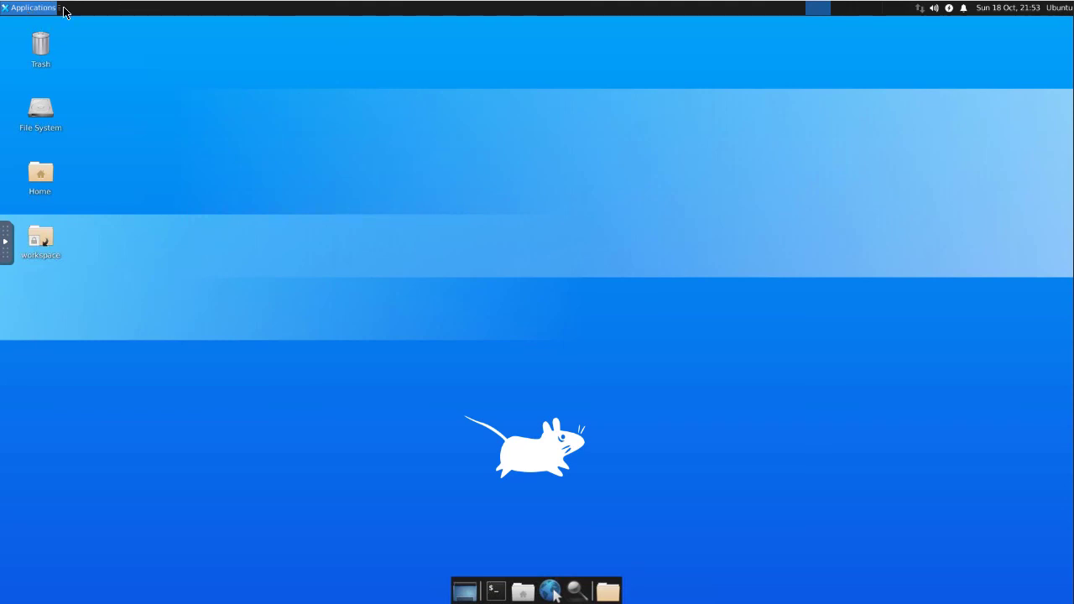
# Check the Internet applications on the recipient's ULab desktop for the Firefox Web Browser
pyautogui.click(42, 11)
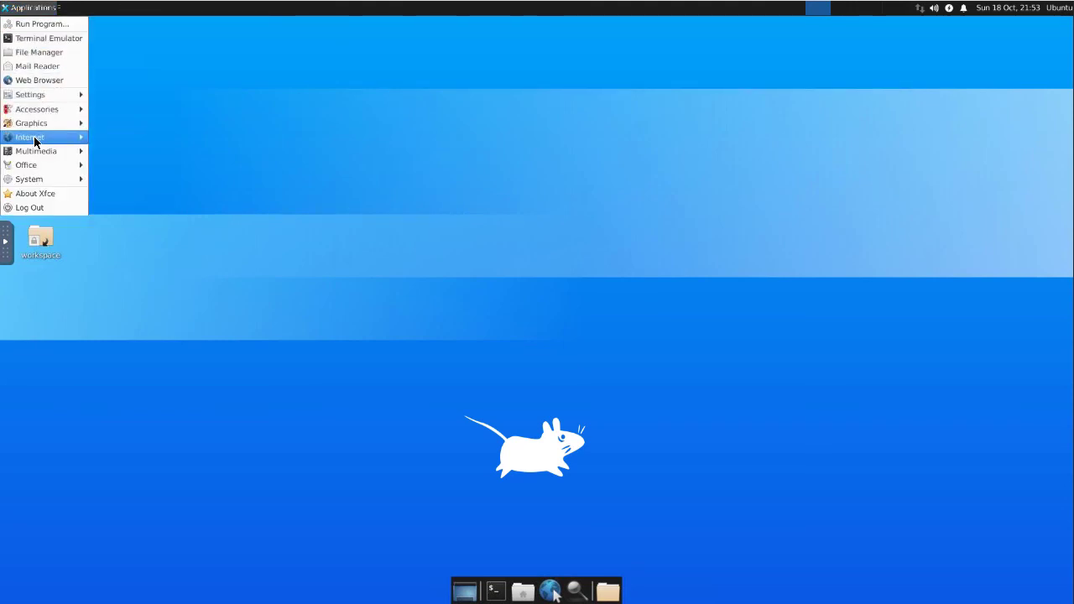
pyautogui.moveTo(34, 136)
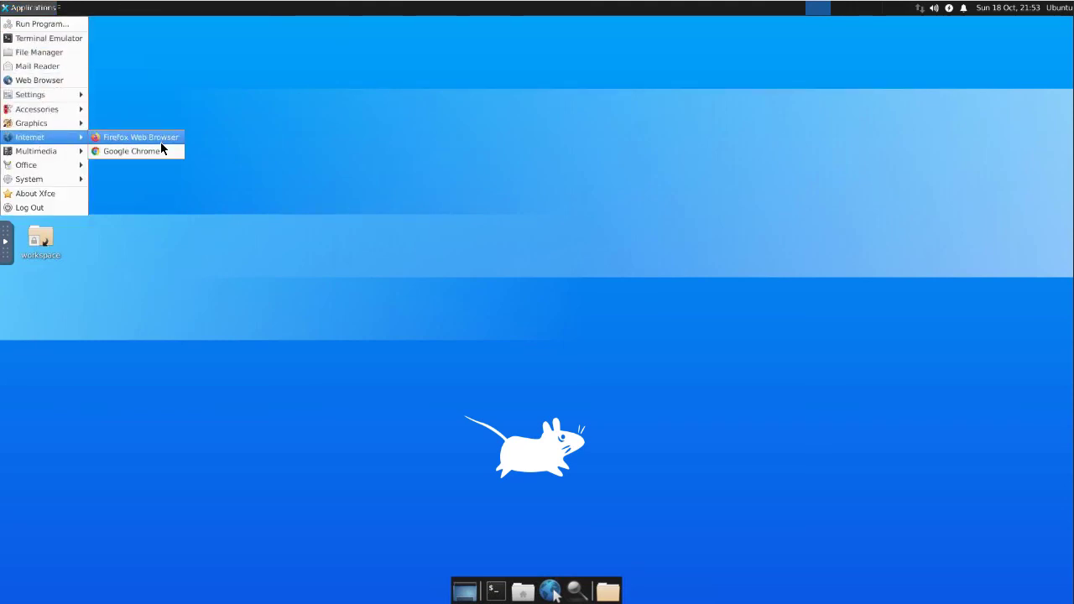
pyautogui.click(464, 240)
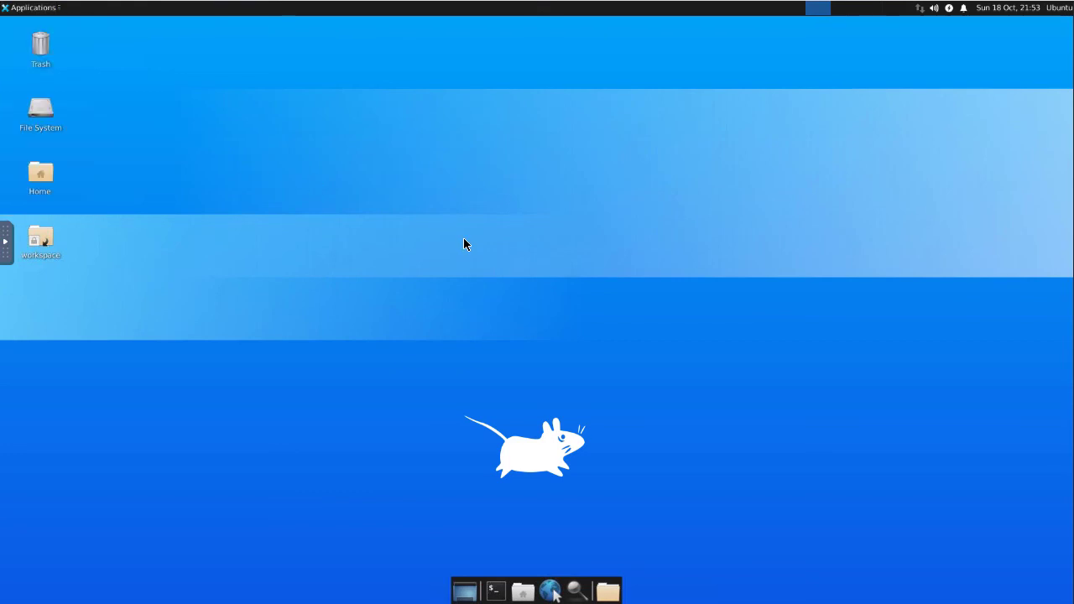